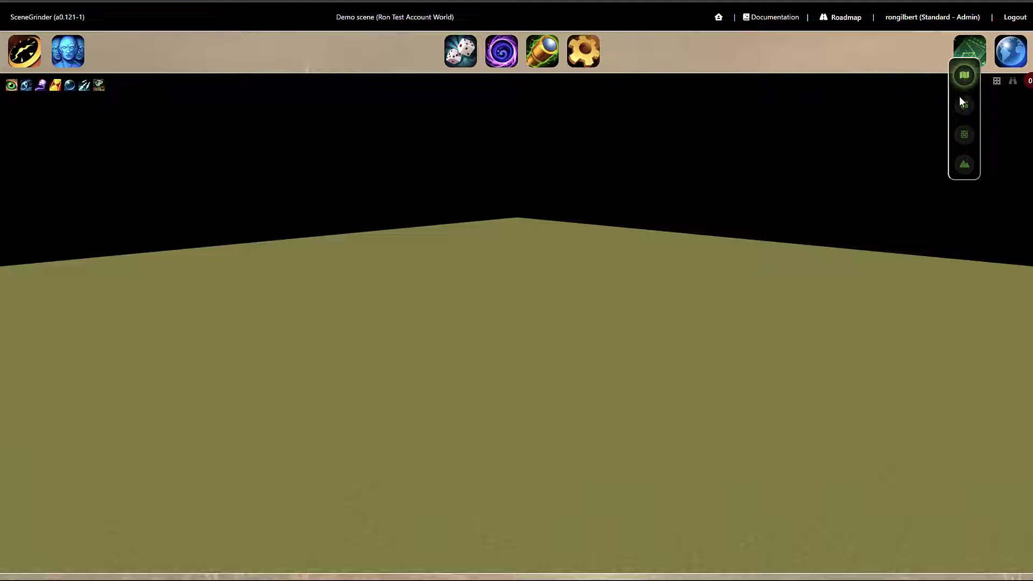
Open the models library, search it for house, and show then hide the tag filters.
click(963, 106)
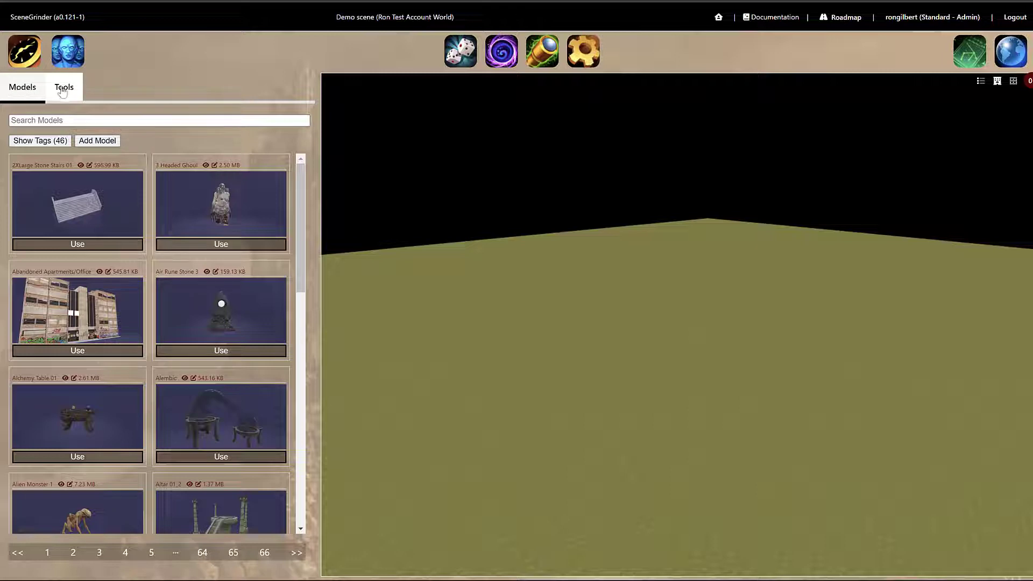
click(36, 120)
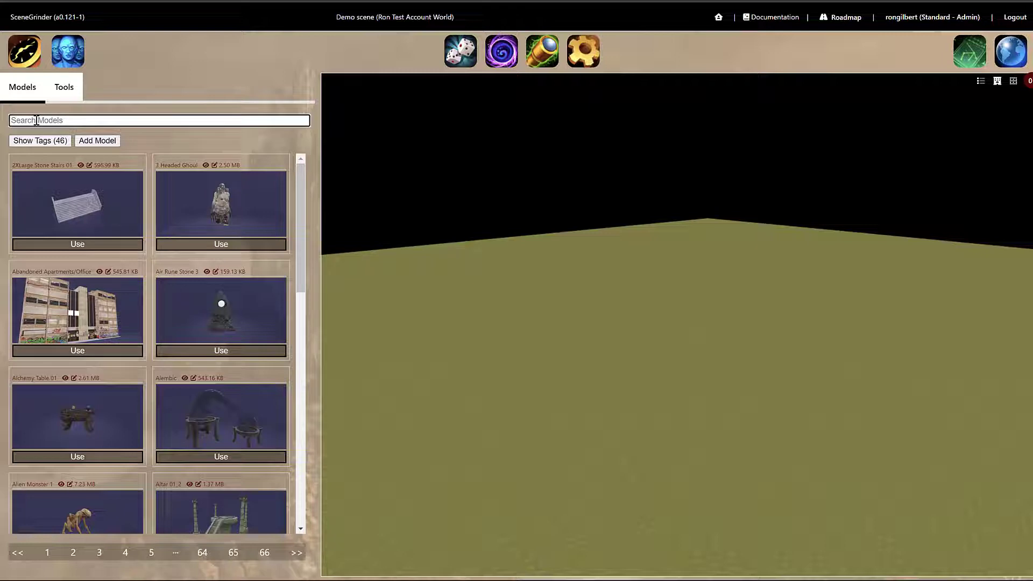
text(house)
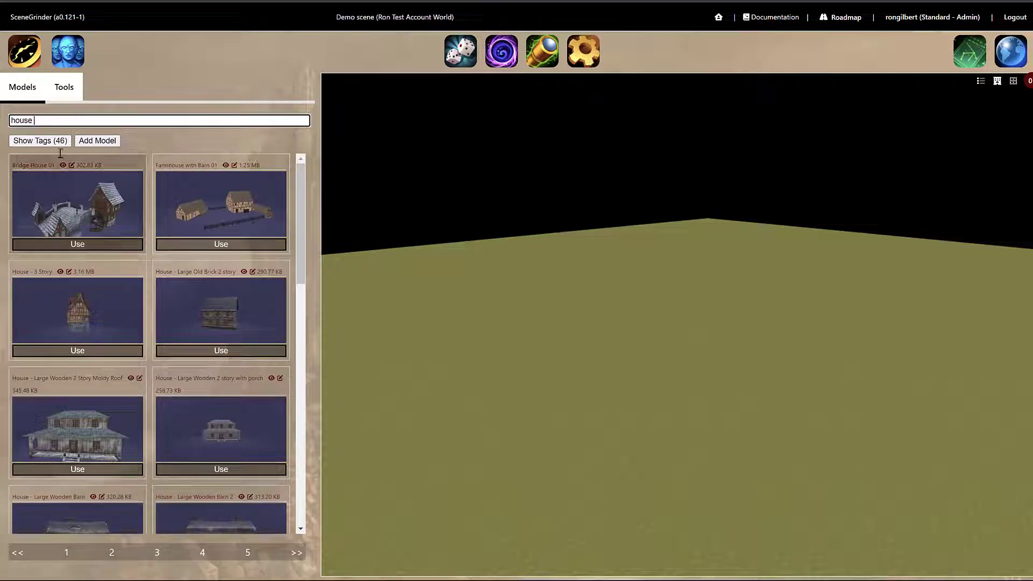
click(39, 140)
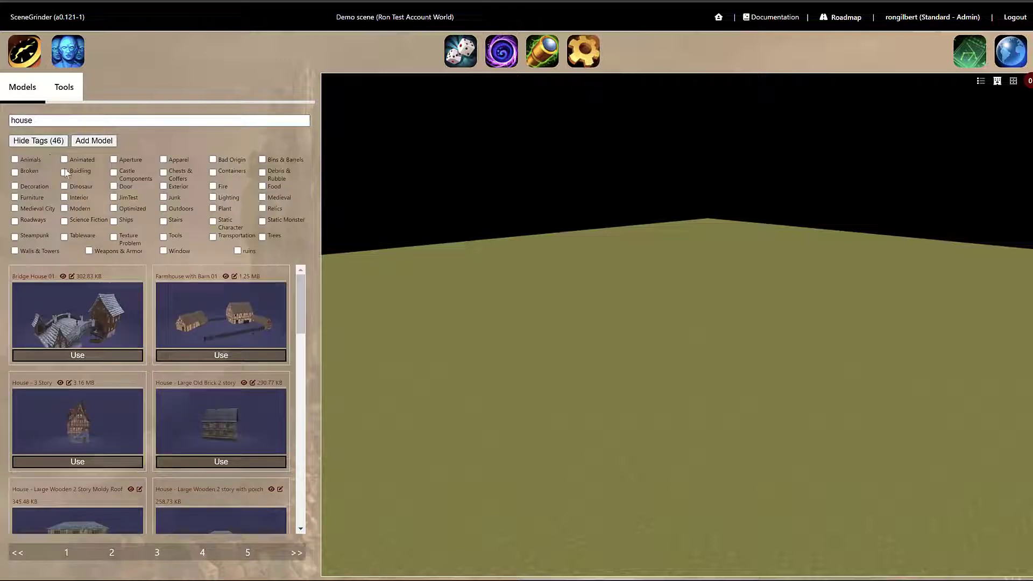
click(54, 141)
click(56, 121)
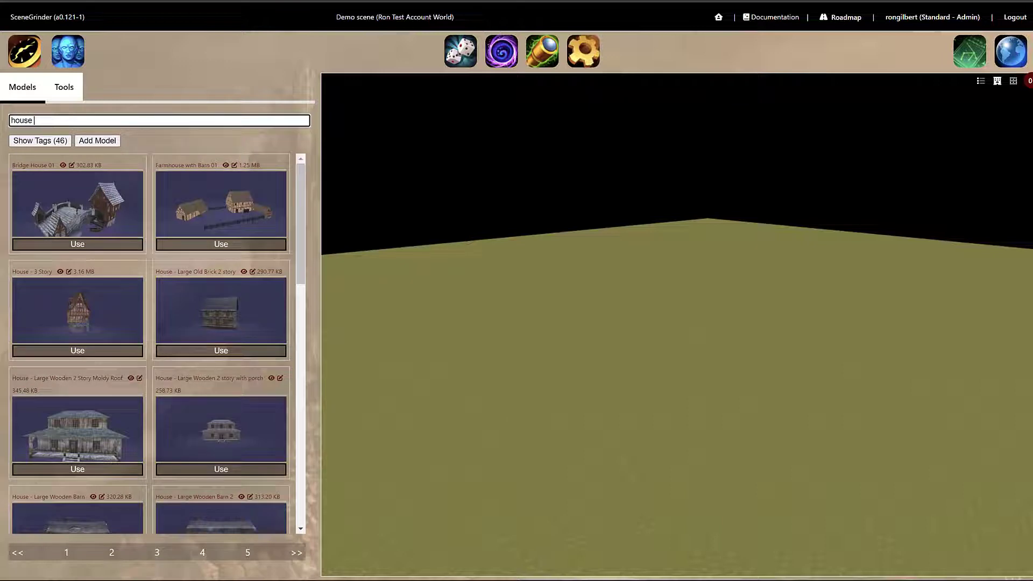
Place the House - Large Wooden 2 Story Moldy Roof model on the ground.
click(78, 470)
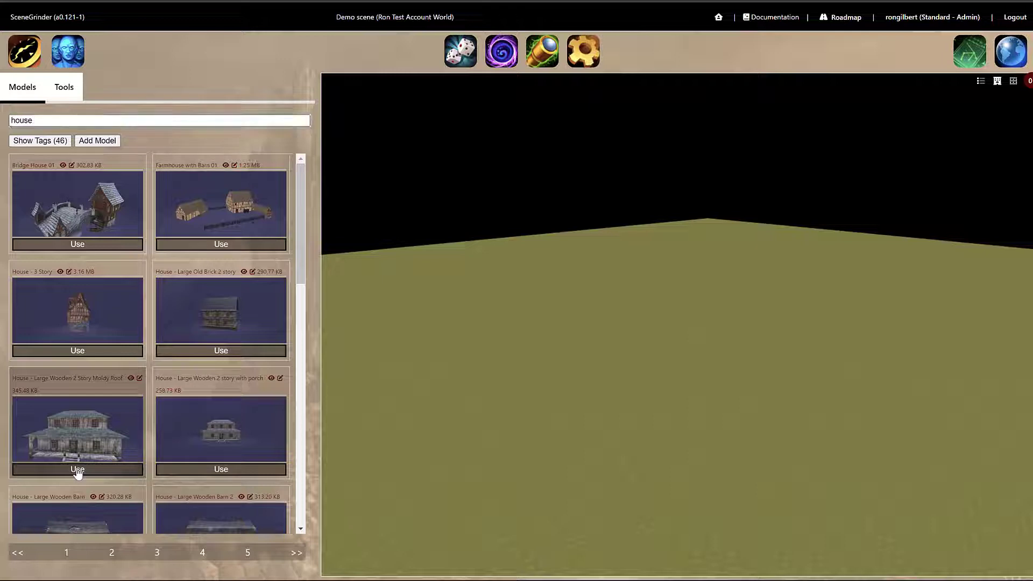
click(503, 322)
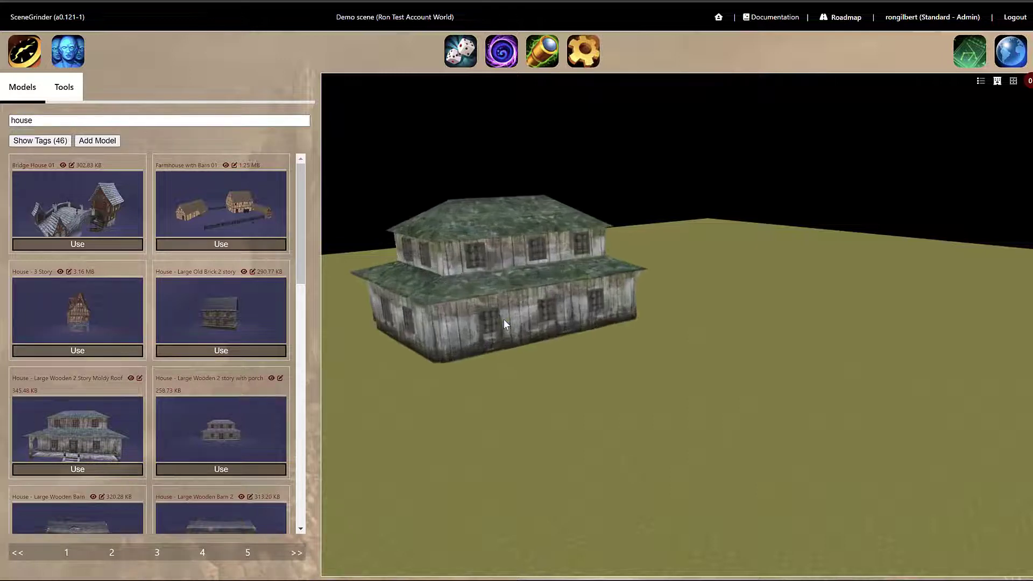
scroll(573, 392, down, 3)
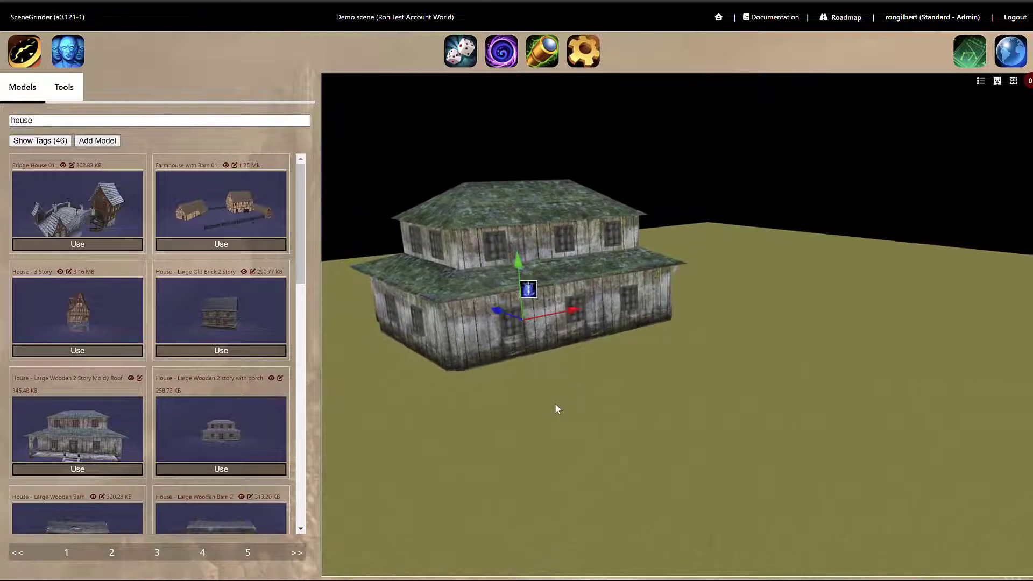
drag(554, 402, 515, 418)
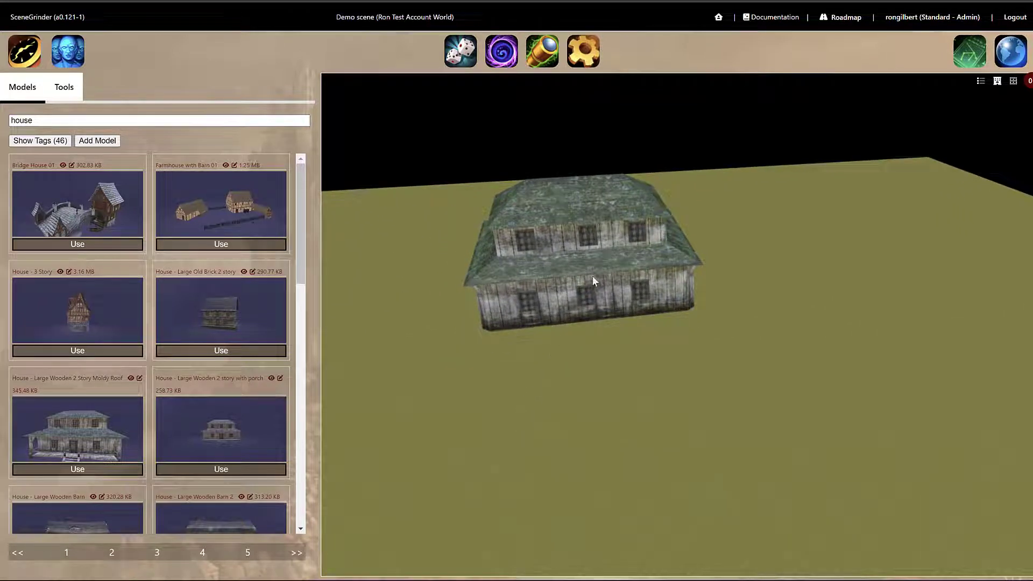
Move the placed house along its axes to a new spot on the ground.
drag(578, 273, 598, 386)
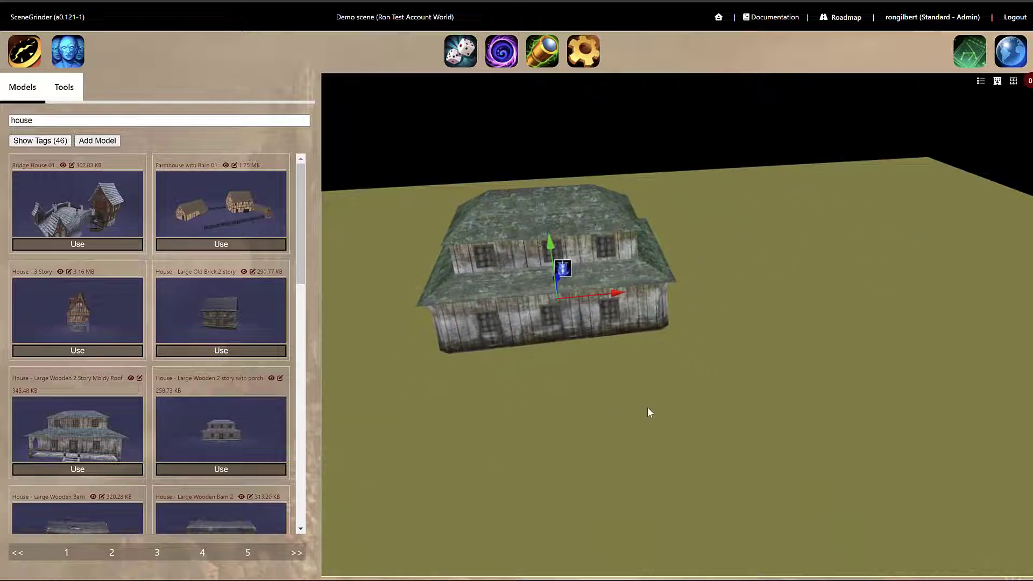
click(656, 383)
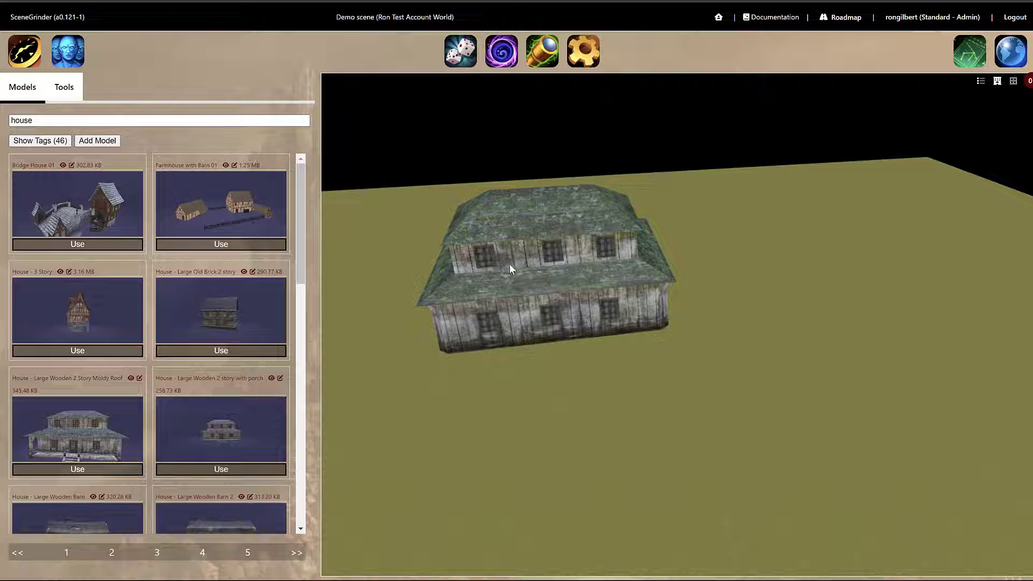
click(552, 267)
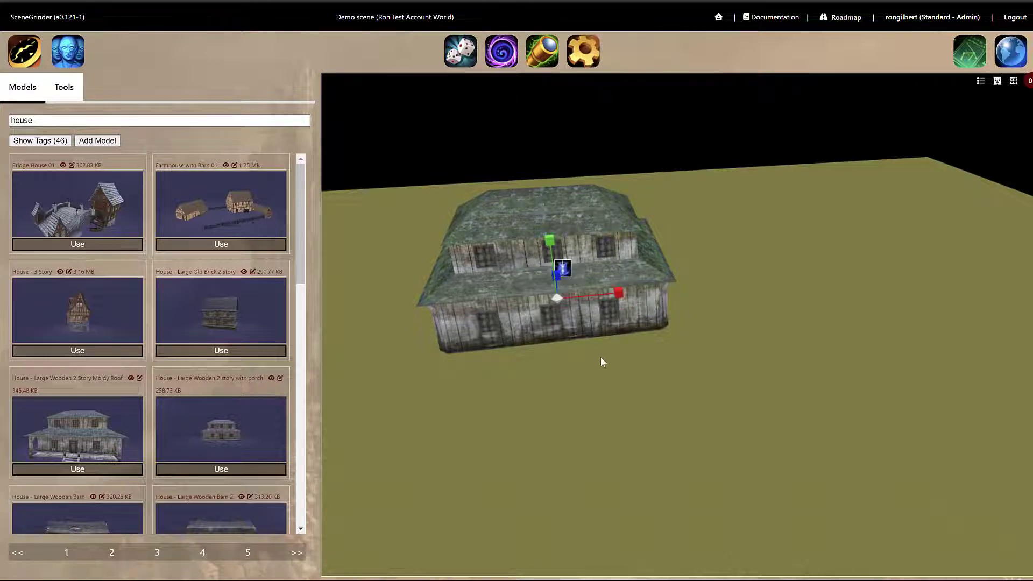
drag(600, 356, 609, 179)
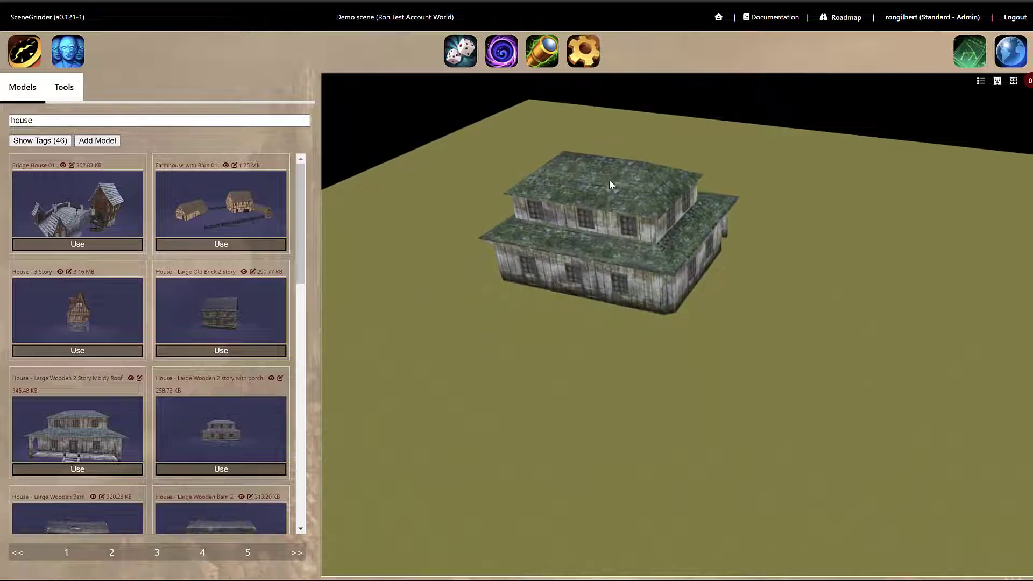
click(579, 246)
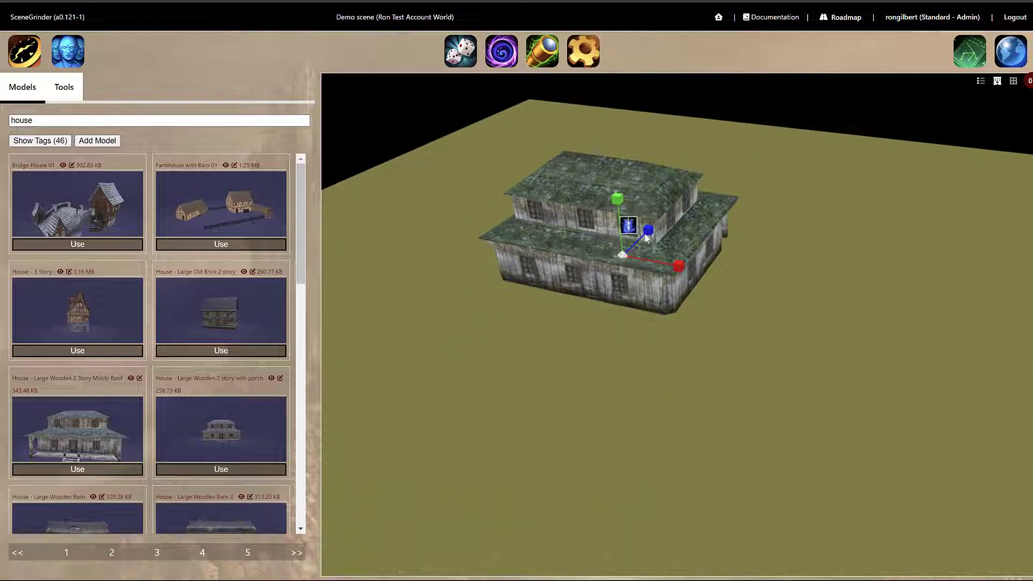
drag(655, 228, 686, 187)
drag(704, 274, 764, 291)
drag(620, 156, 604, 110)
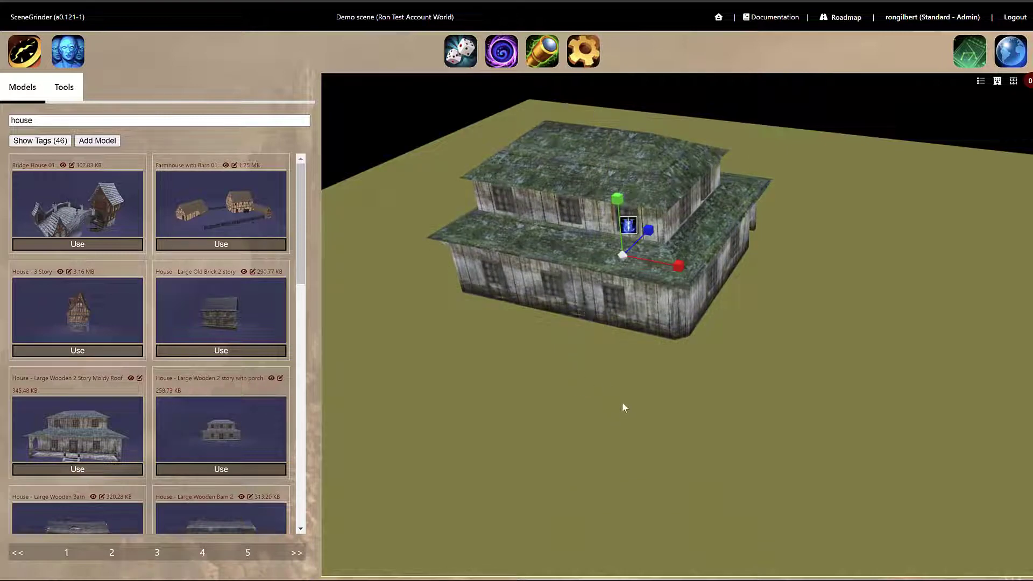
click(636, 401)
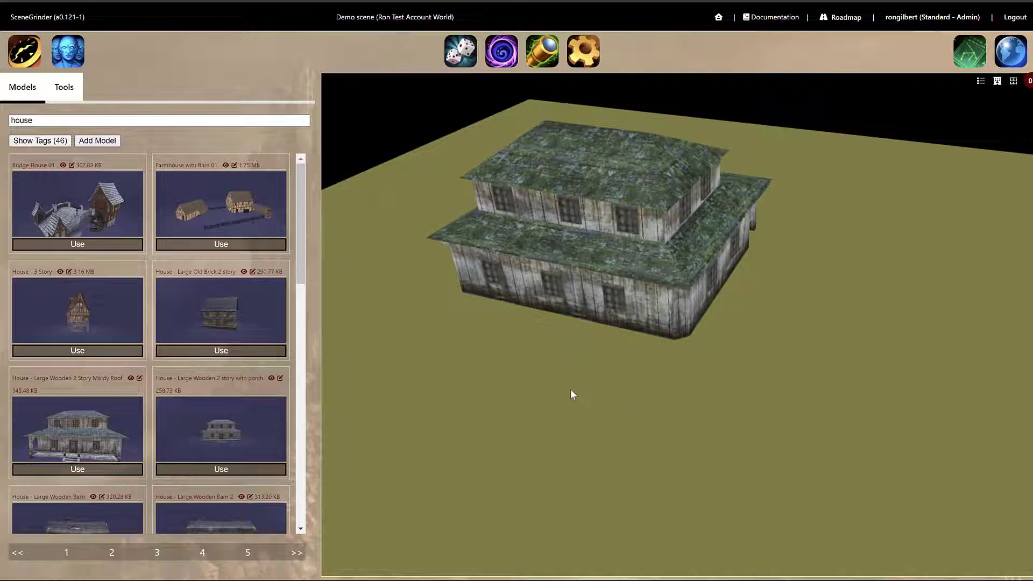
Scale the house up uniformly.
click(596, 266)
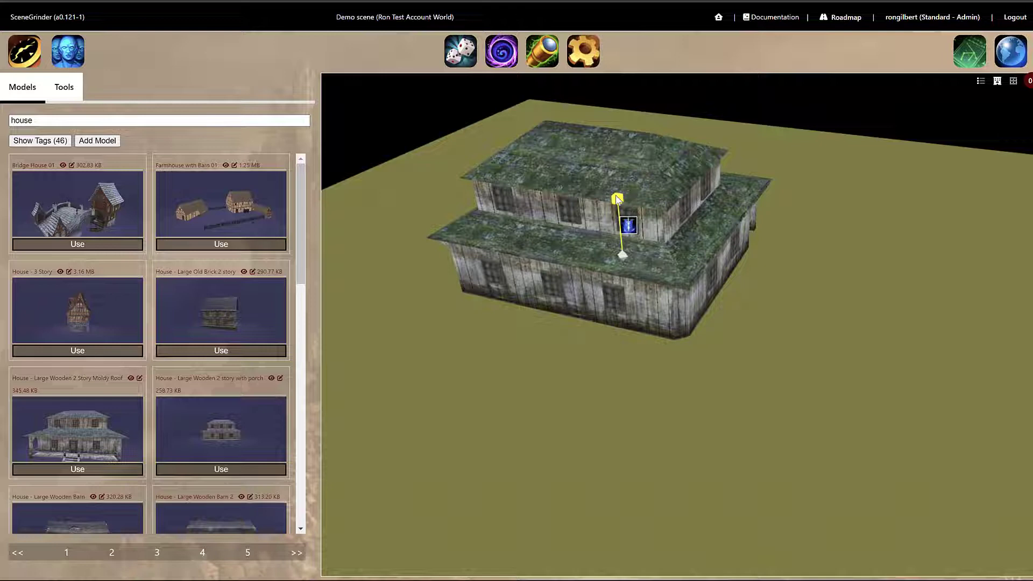
drag(617, 199, 614, 154)
click(570, 368)
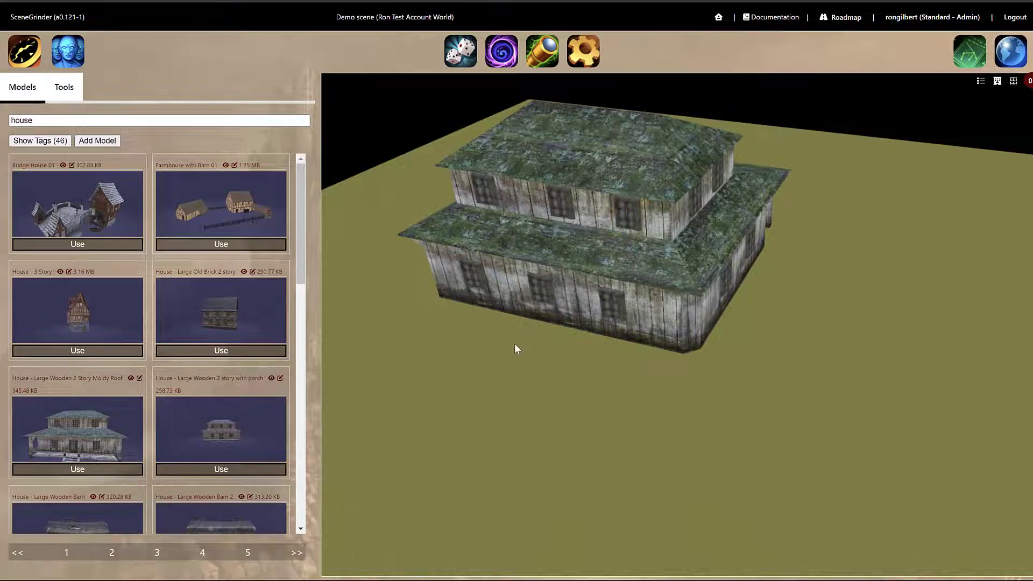
Rotate the house so it tilts steeply, then switch back to the move gizmo.
click(567, 265)
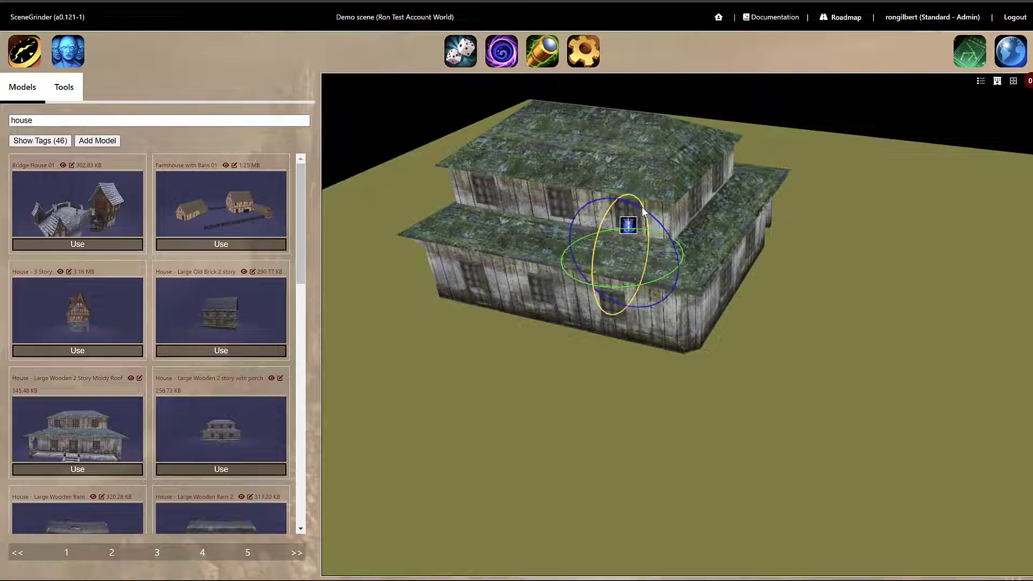
drag(649, 214, 663, 241)
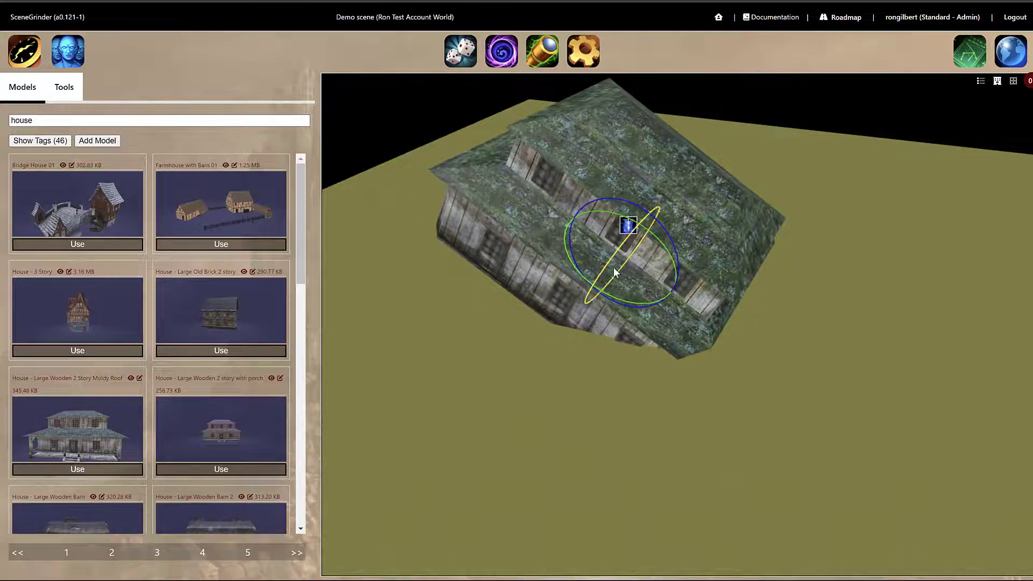
drag(615, 272, 569, 298)
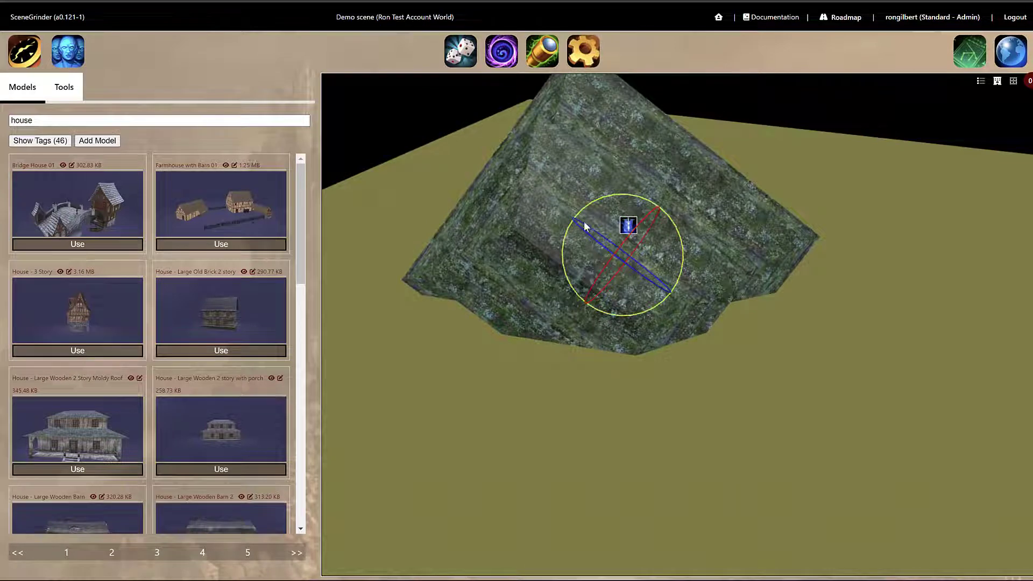
drag(583, 231, 710, 293)
key(w)
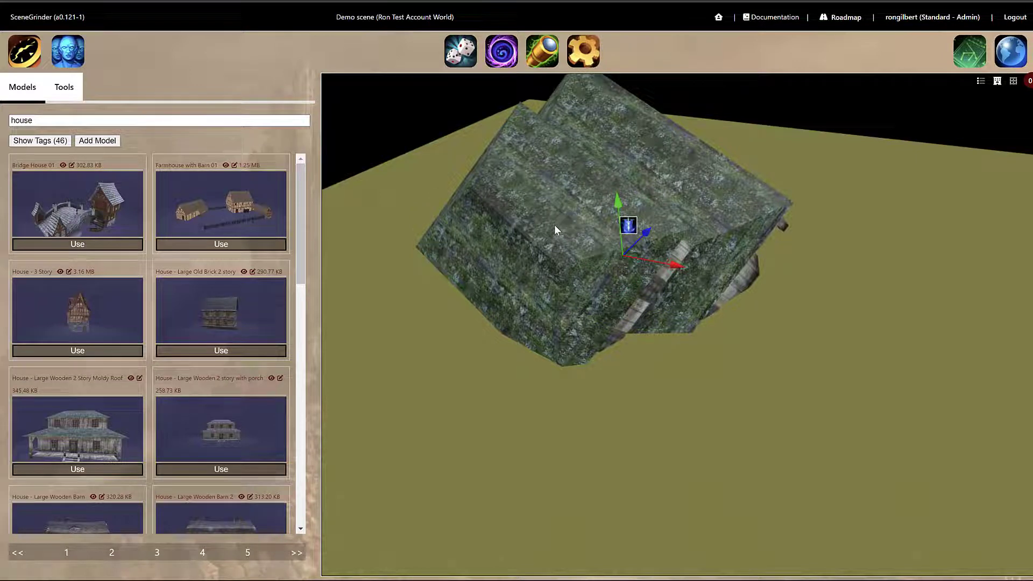
Place two more copies of the house on the ground.
drag(805, 355, 908, 215)
click(907, 214)
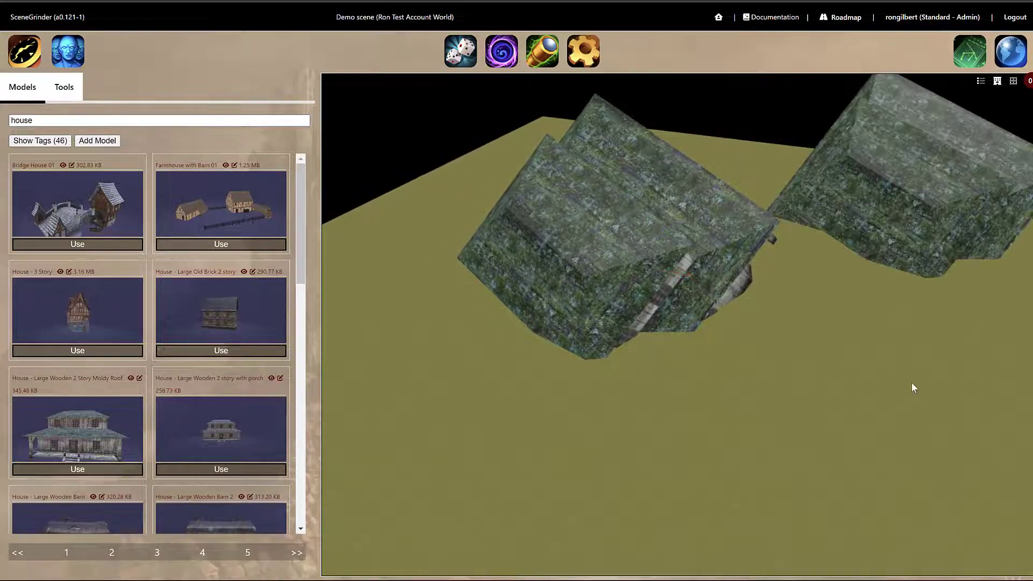
click(885, 423)
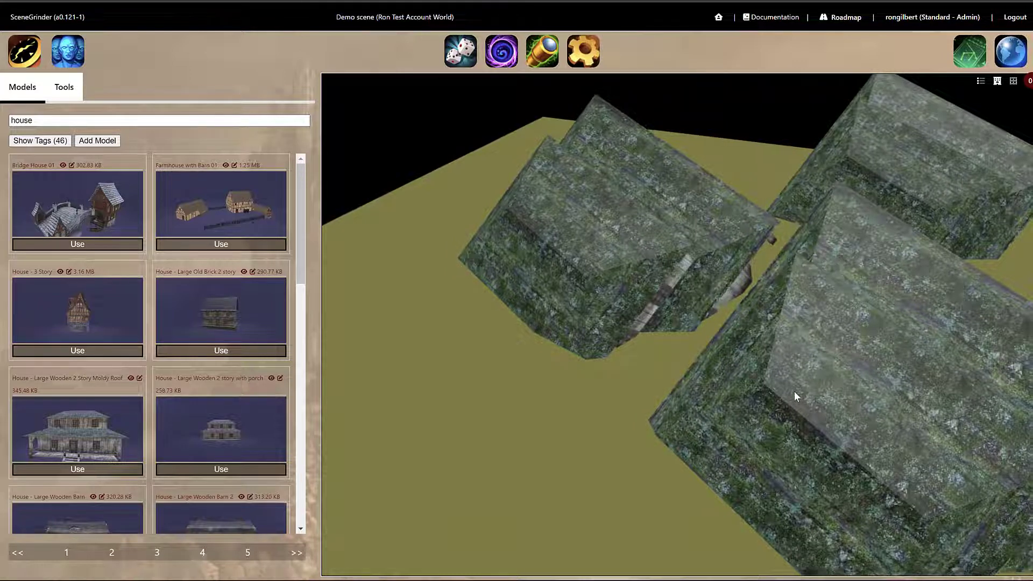
Delete all three placed houses.
scroll(805, 403, down, 3)
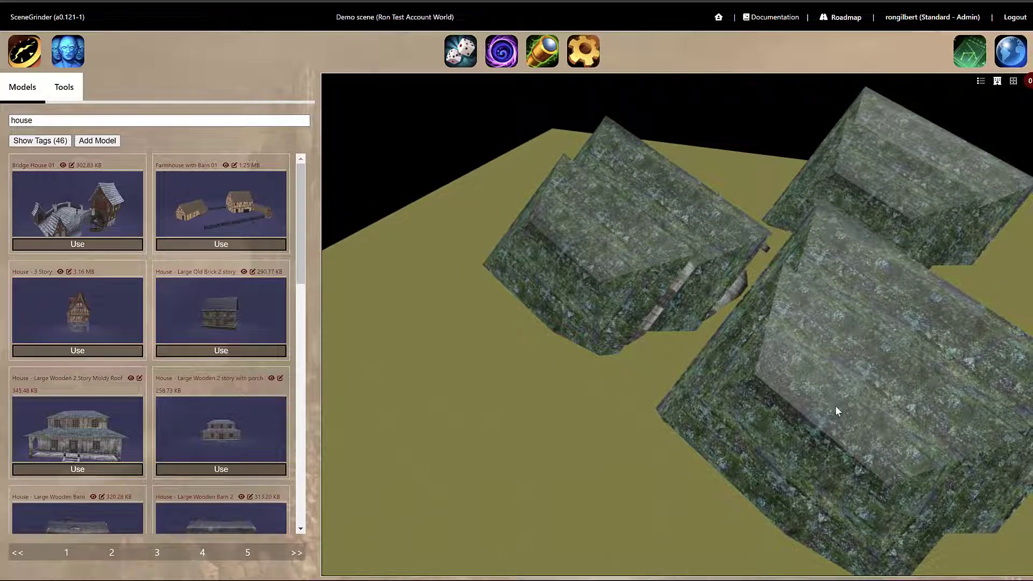
click(836, 386)
key(Delete)
click(896, 189)
key(Delete)
click(645, 291)
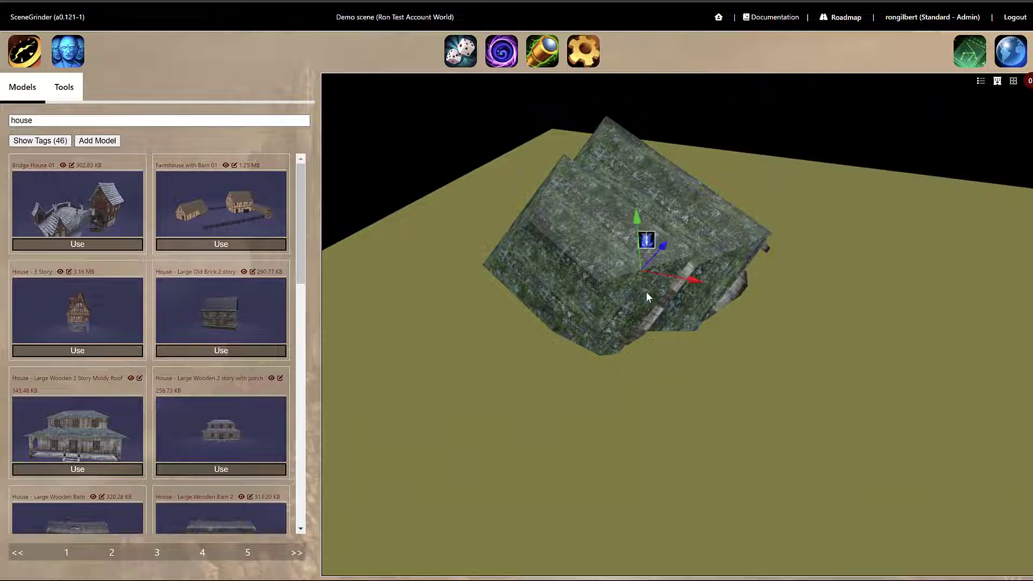
key(Delete)
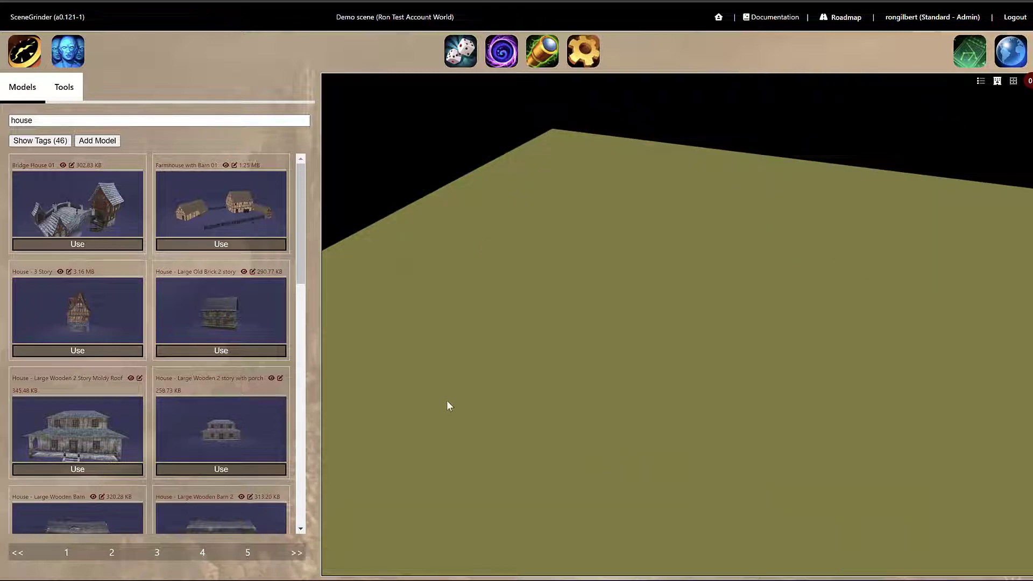
drag(447, 400, 486, 393)
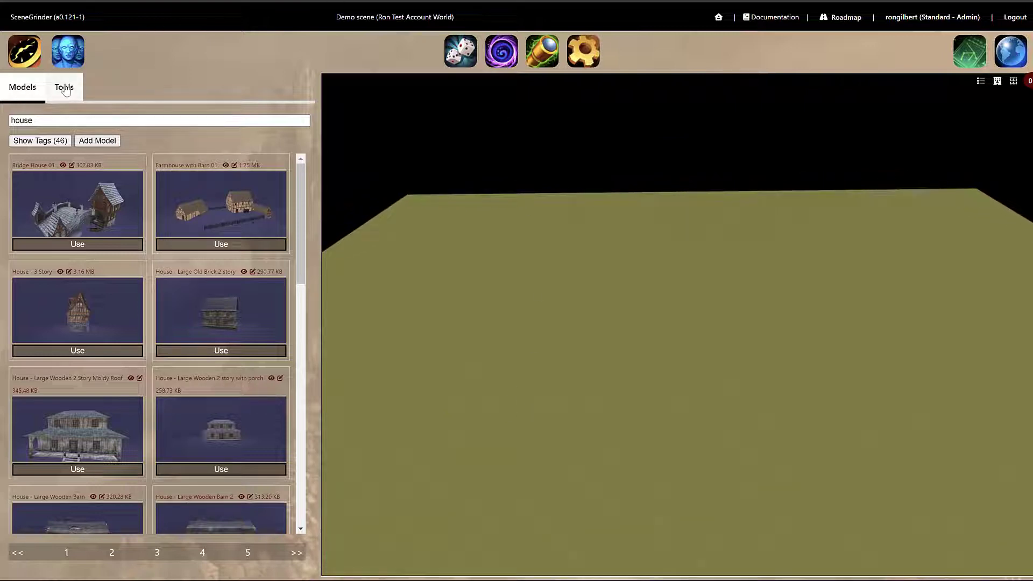
Edit the House demo tool and add the House - Large Old Brick 2 story model to its set.
click(65, 88)
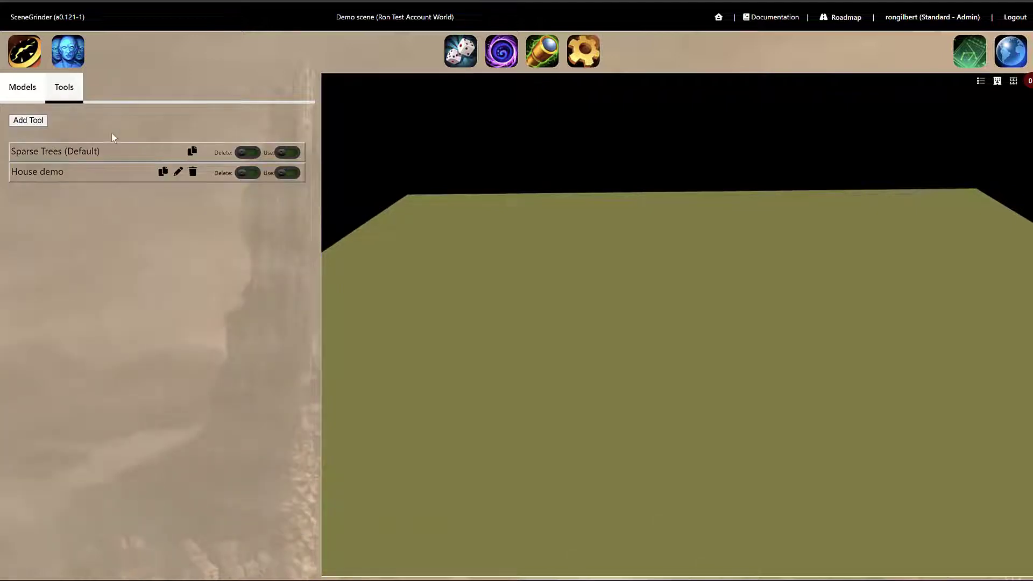
click(177, 177)
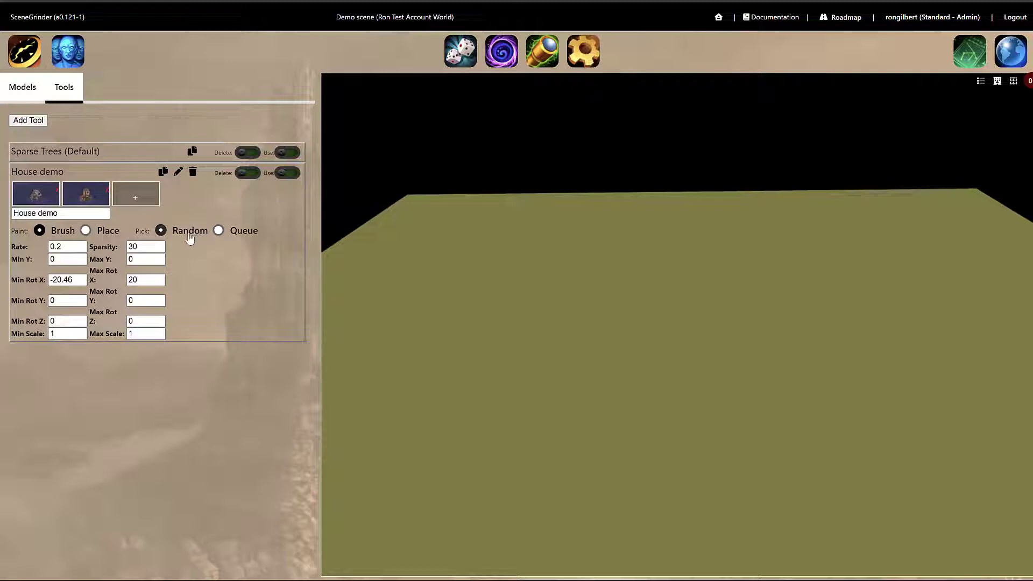
click(134, 201)
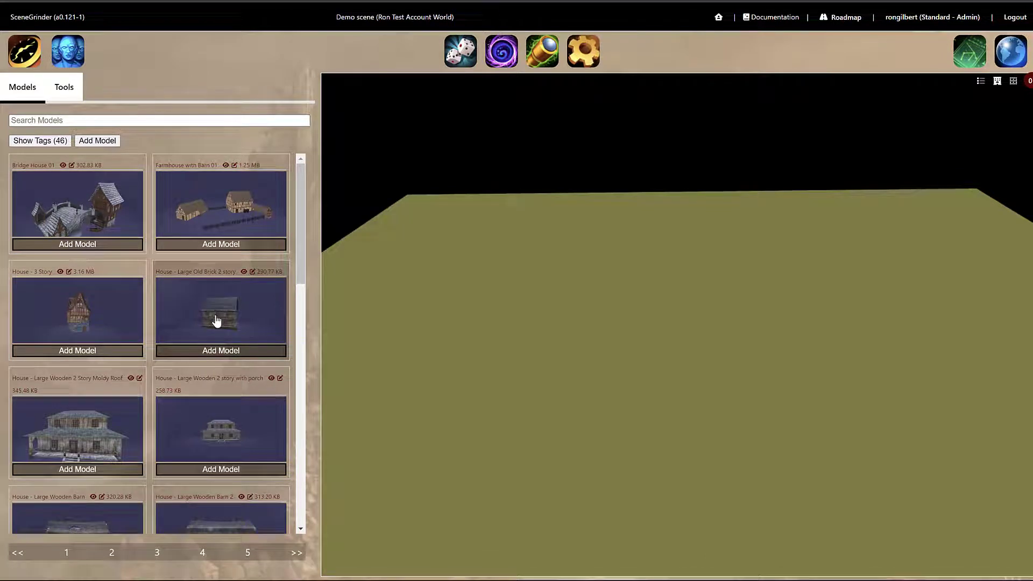
click(215, 318)
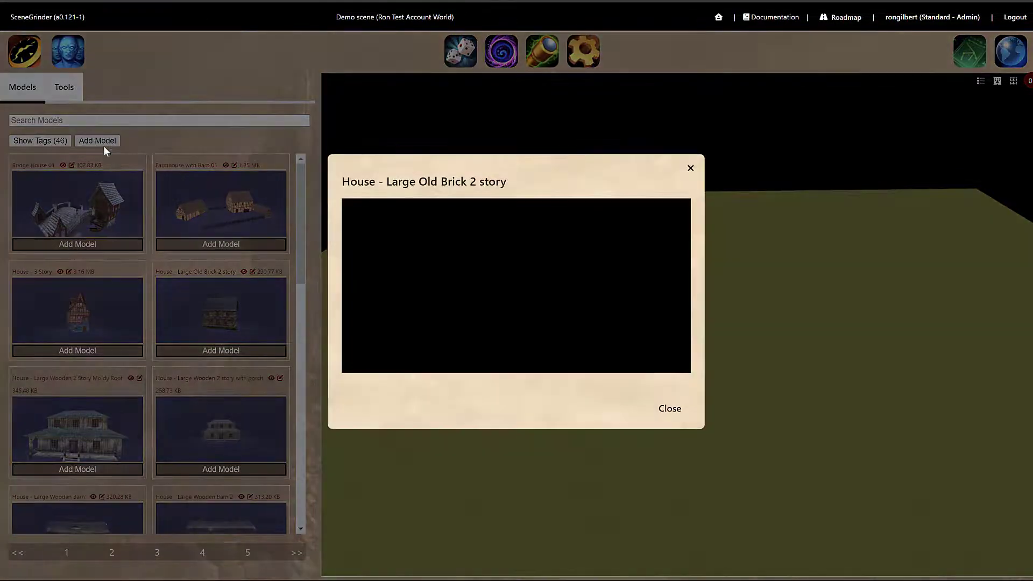
click(103, 146)
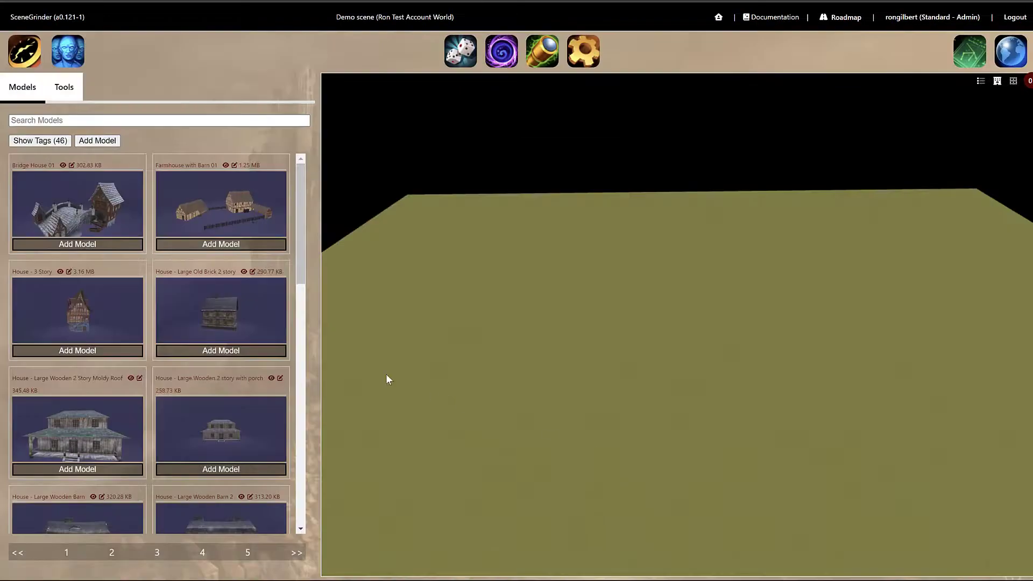
click(226, 351)
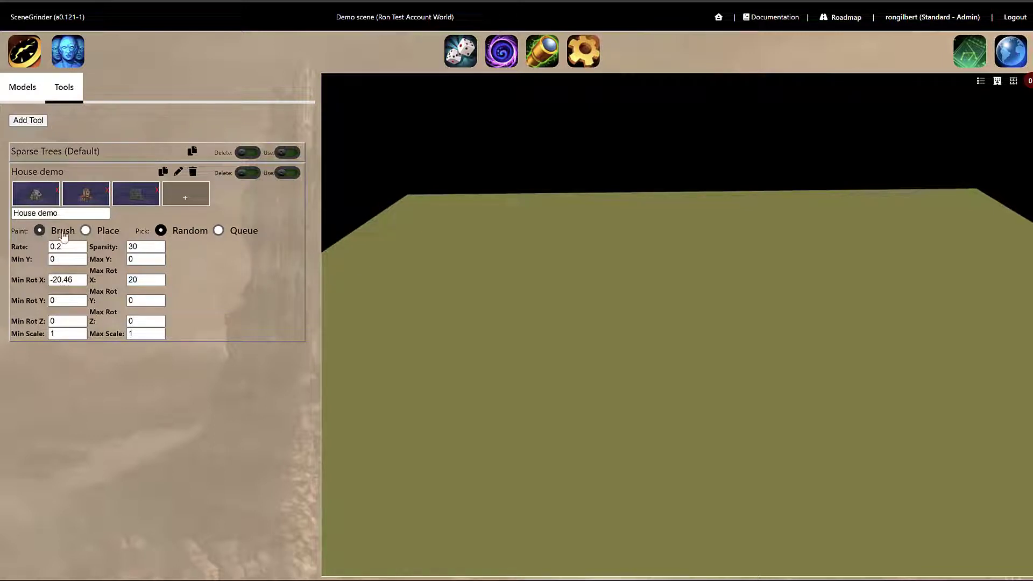
Enable the House demo tool and brush-paint houses across the ground.
click(289, 174)
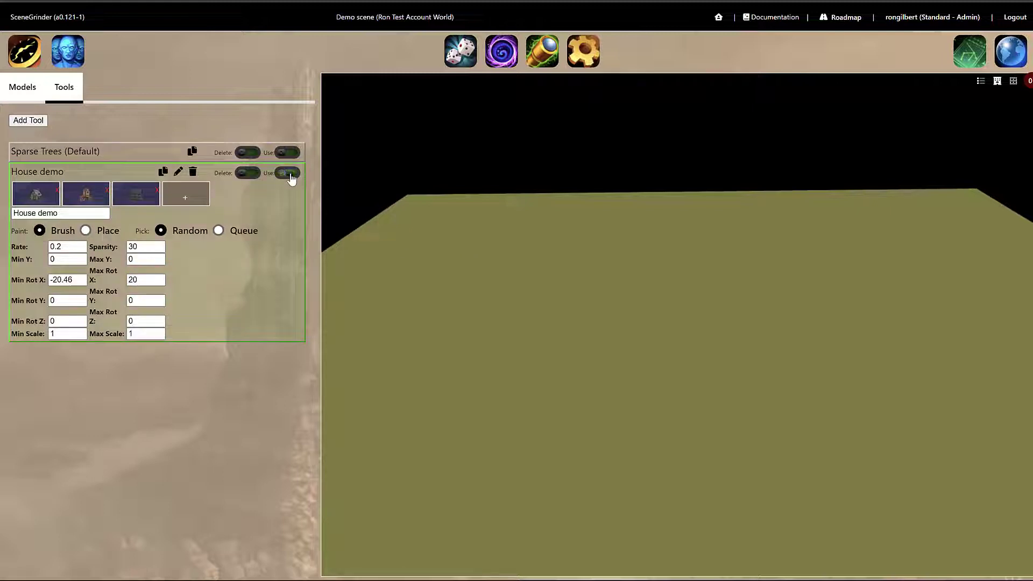
click(435, 273)
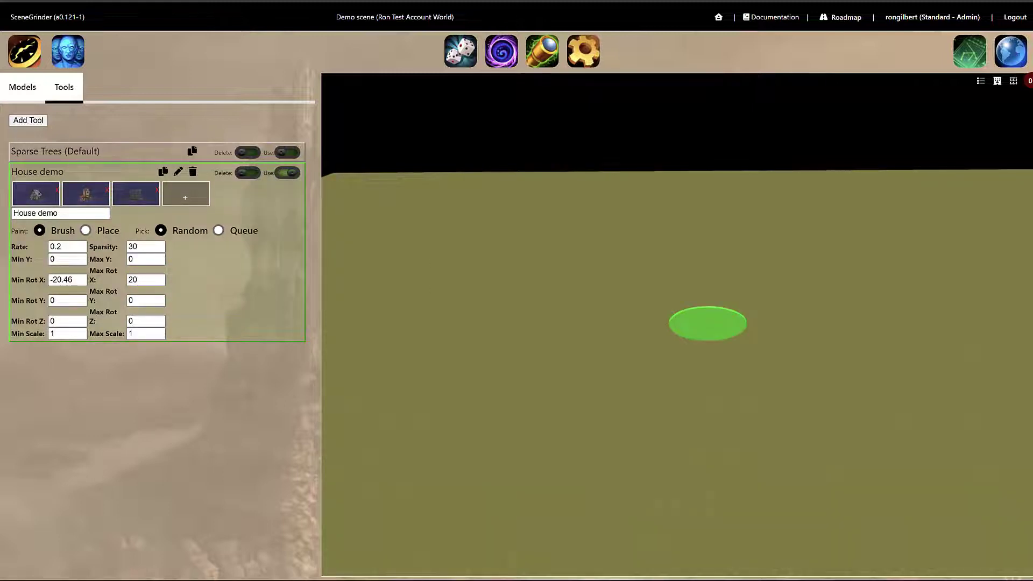
mouse_move(425, 262)
mouse_down()
mouse_move(712, 315)
mouse_move(778, 273)
mouse_move(788, 231)
mouse_move(863, 231)
mouse_move(935, 282)
mouse_move(933, 384)
mouse_up()
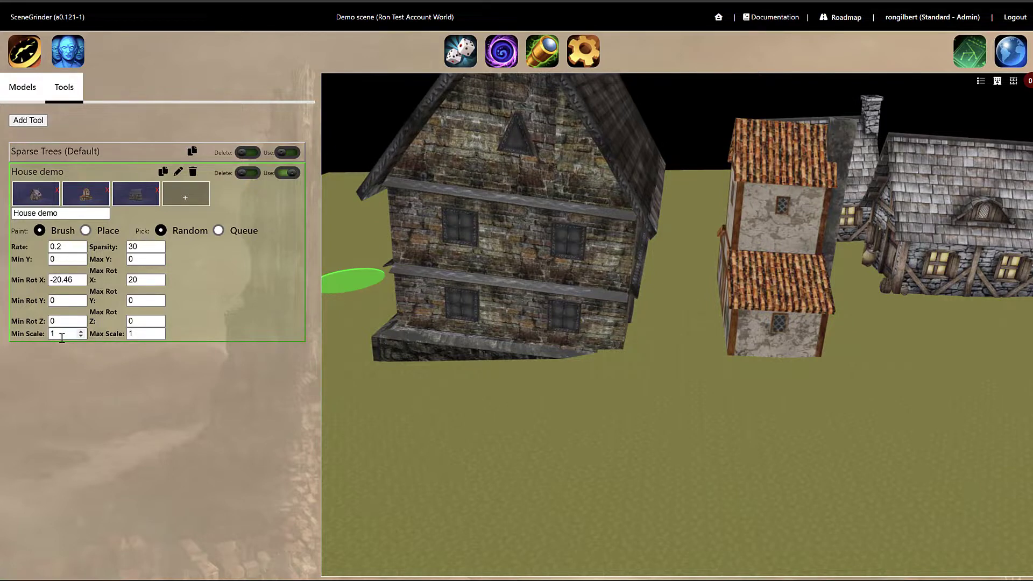
Set the House demo tool's Max Scale to 1.
click(137, 334)
text(1)
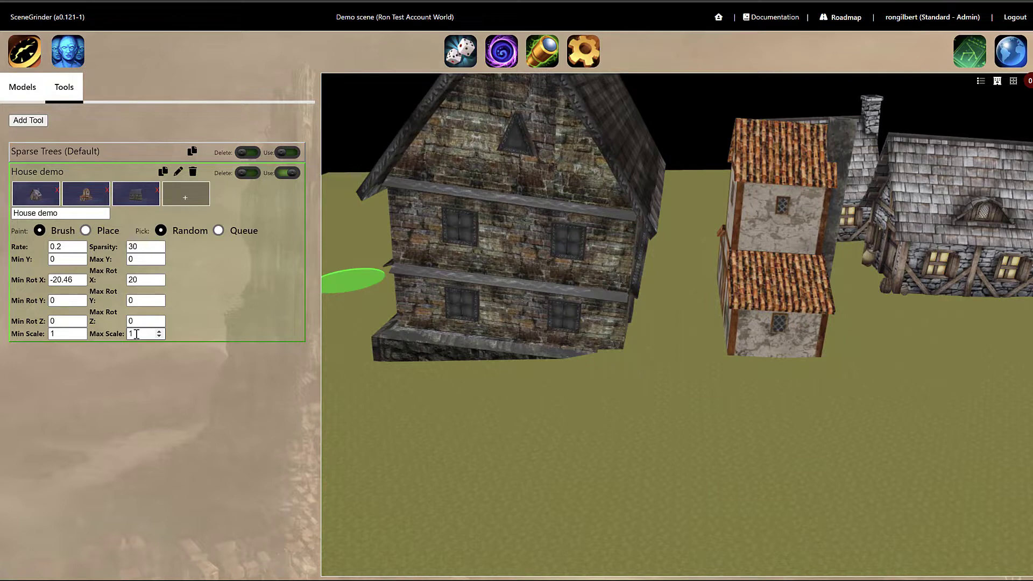